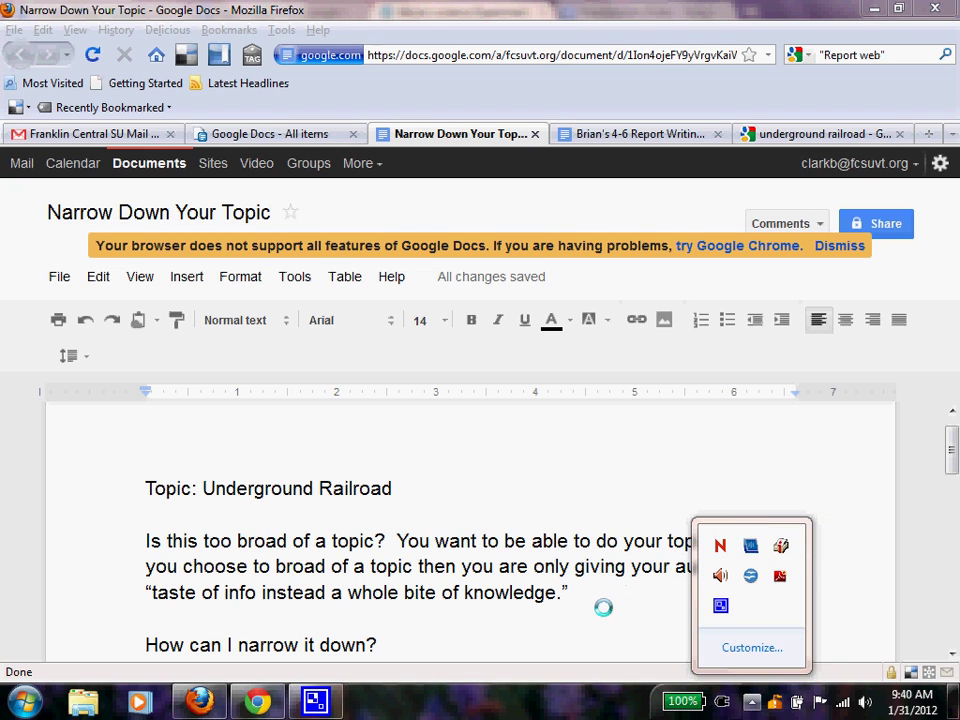
- Read the instructions, highlighting the paragraph about topics being too broad
click(550, 594)
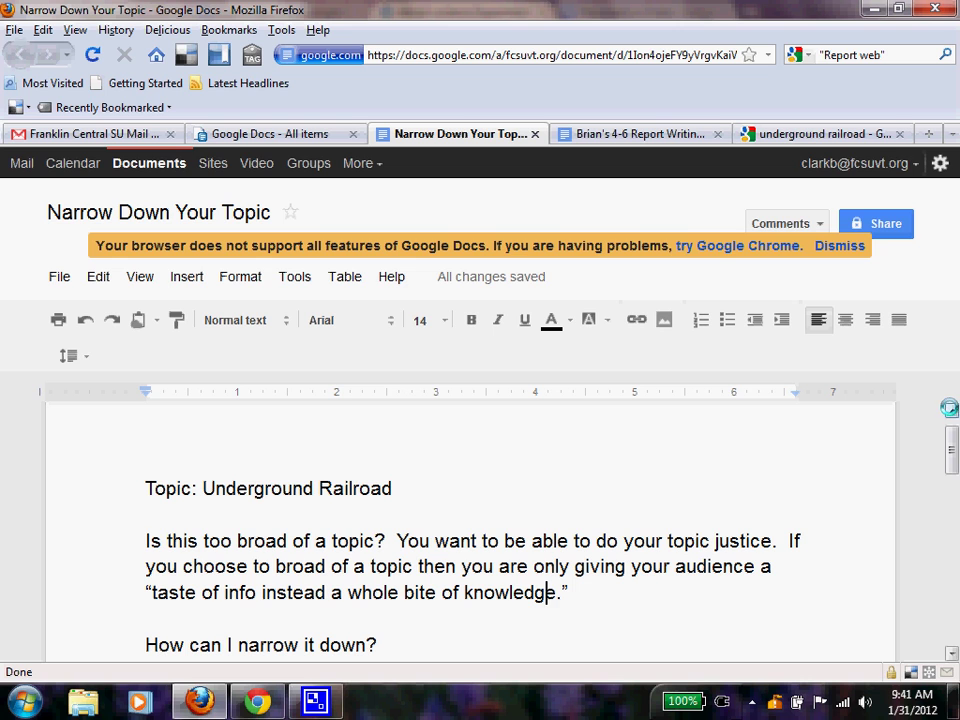
drag(948, 444, 948, 457)
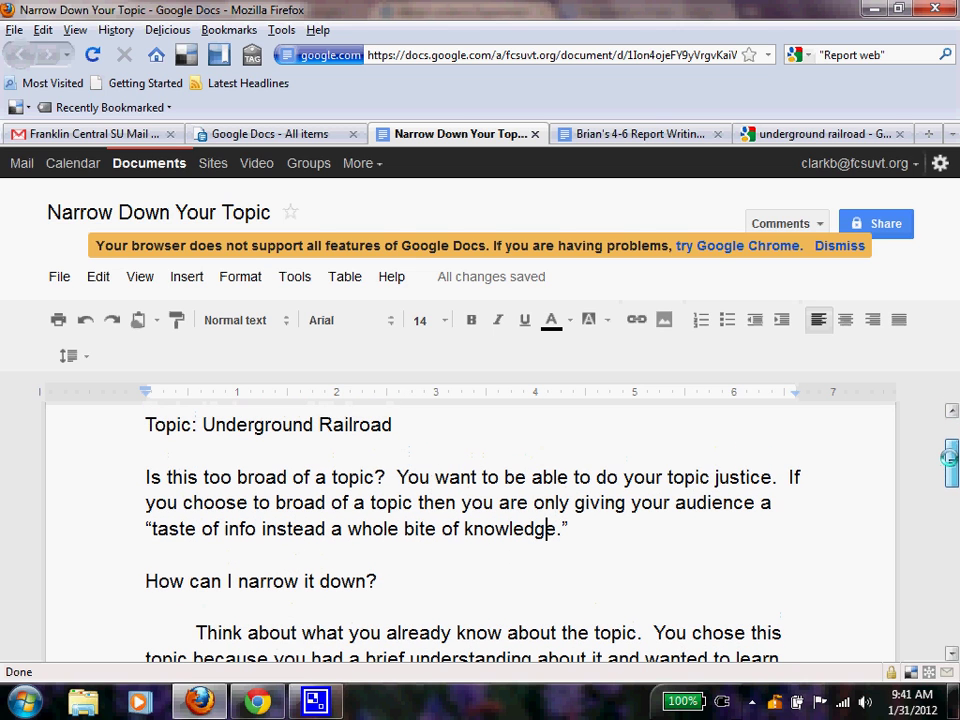
click(140, 477)
drag(138, 477, 567, 530)
click(567, 530)
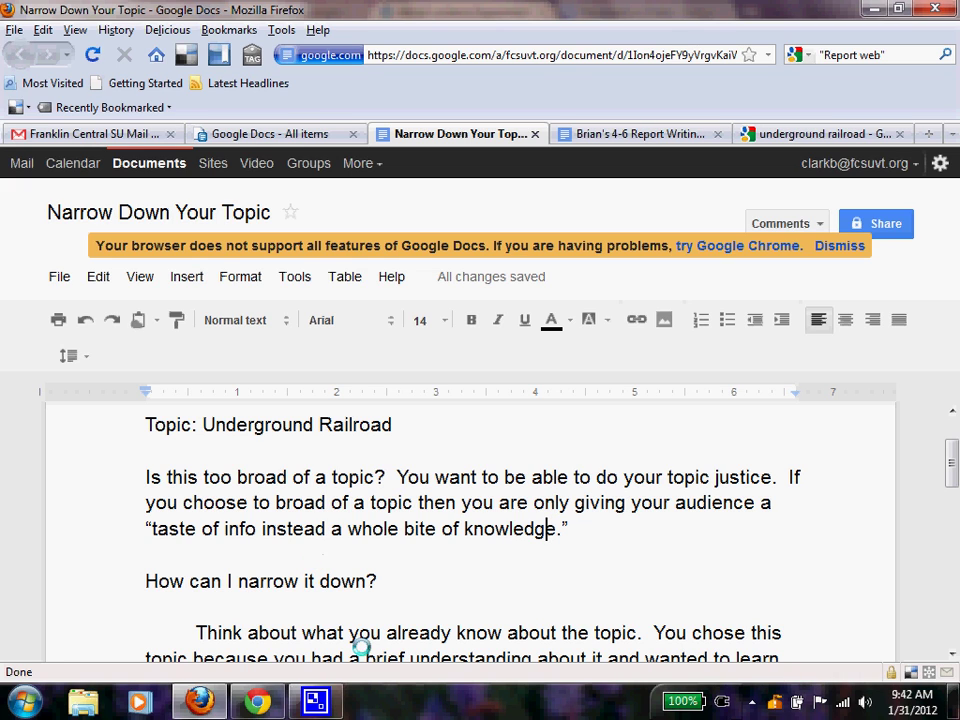
- Scroll through the document and highlight the Underground Railroad topic name
drag(952, 460, 952, 477)
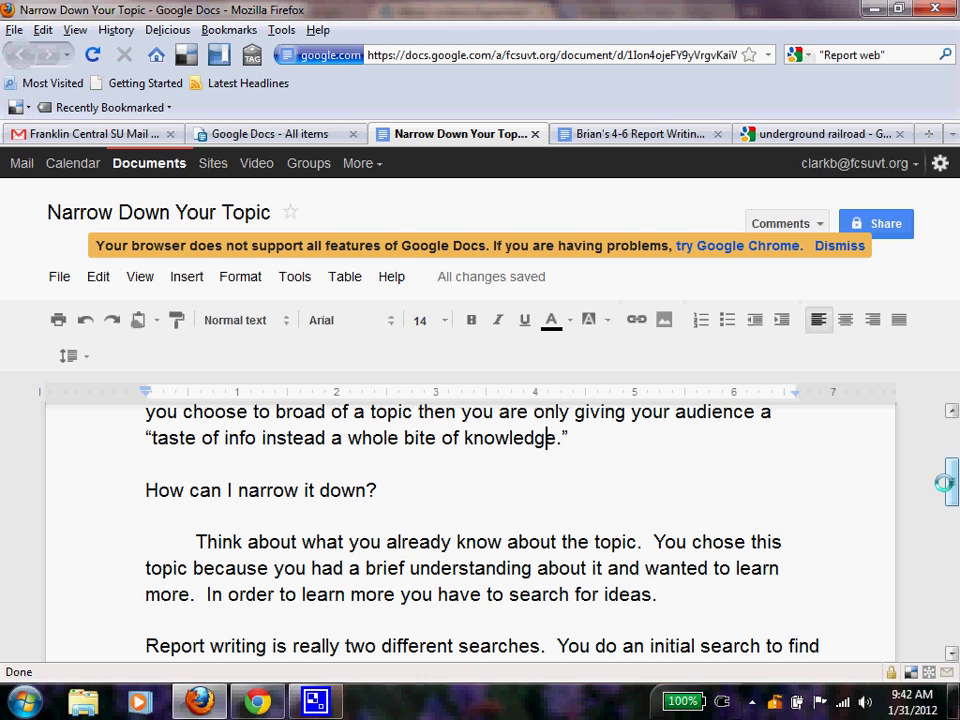
drag(946, 480, 946, 509)
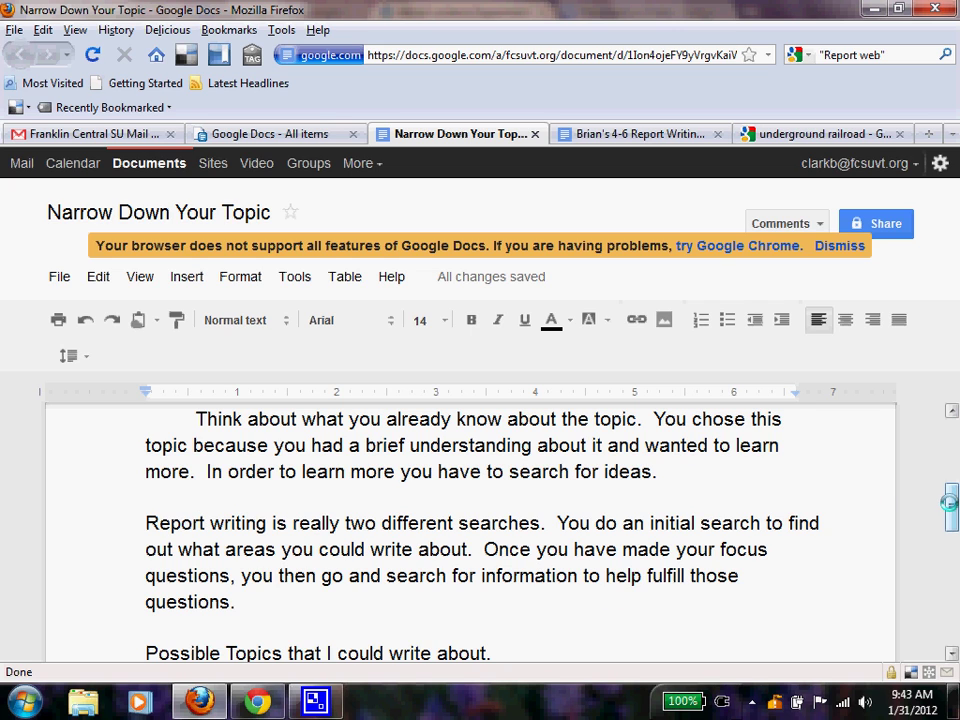
drag(949, 502, 946, 542)
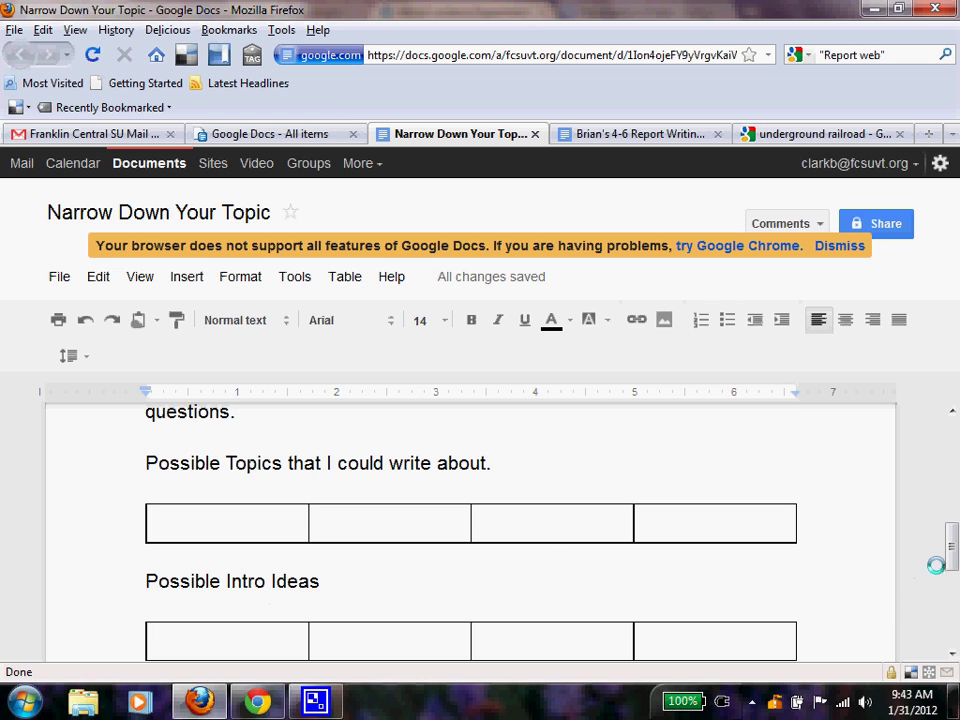
drag(946, 558, 948, 593)
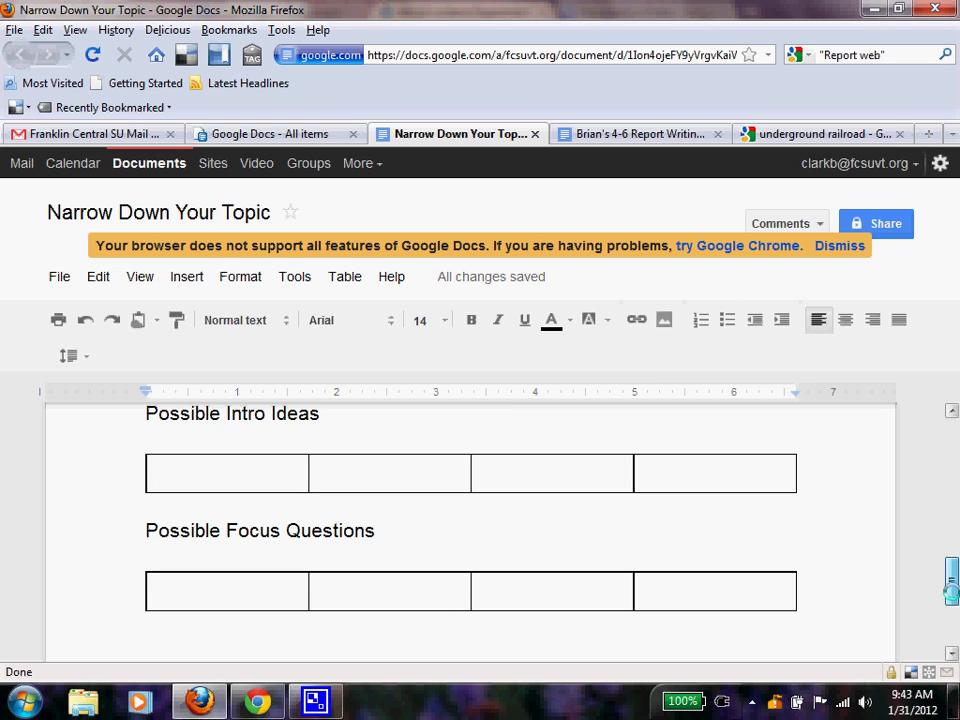
scroll(951, 590, up, 3)
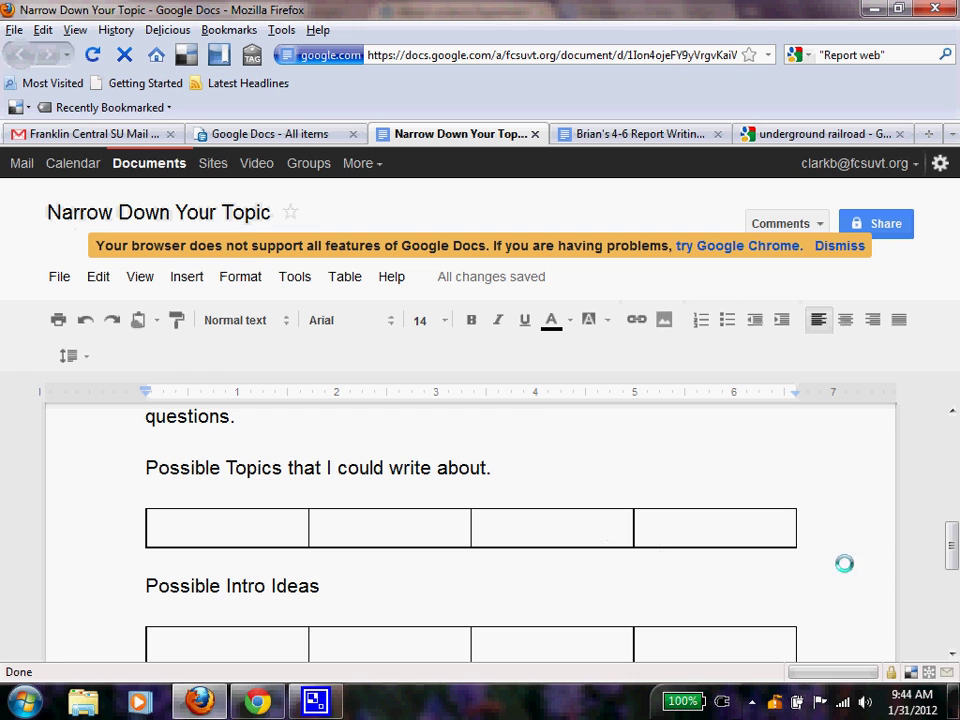
scroll(951, 537, up, 2)
scroll(951, 537, up, 9)
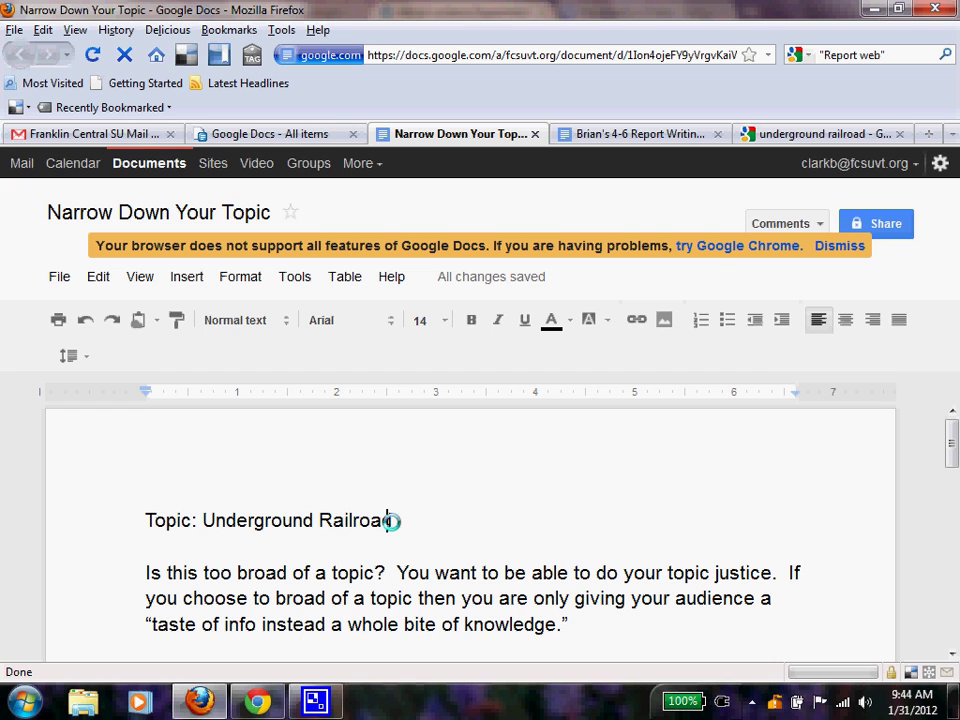
drag(390, 518, 231, 527)
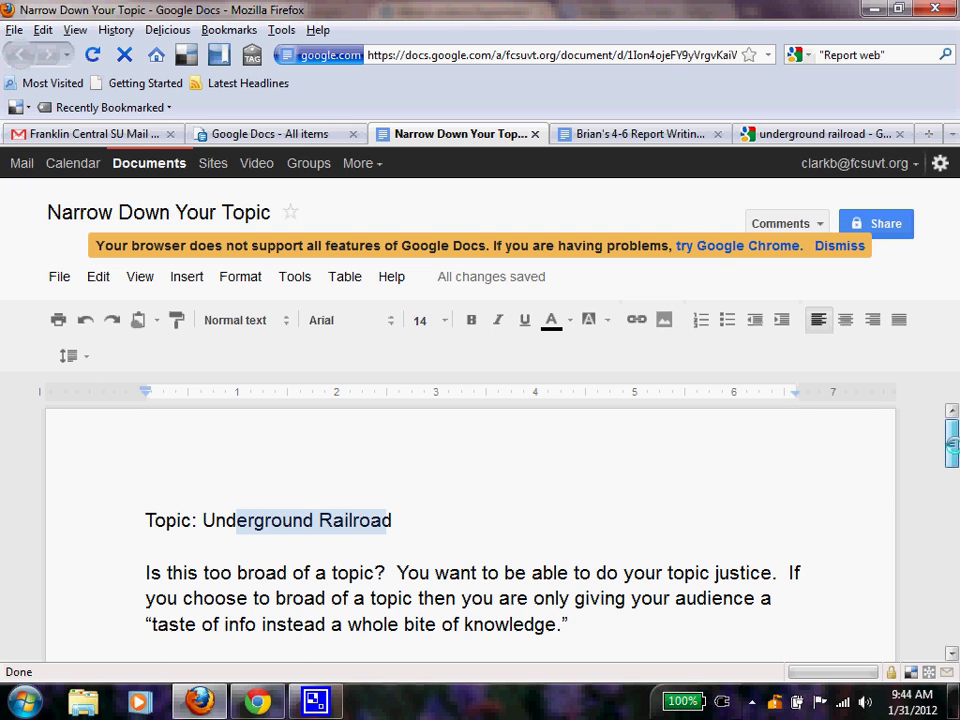
scroll(951, 520, down, 8)
drag(951, 520, 951, 550)
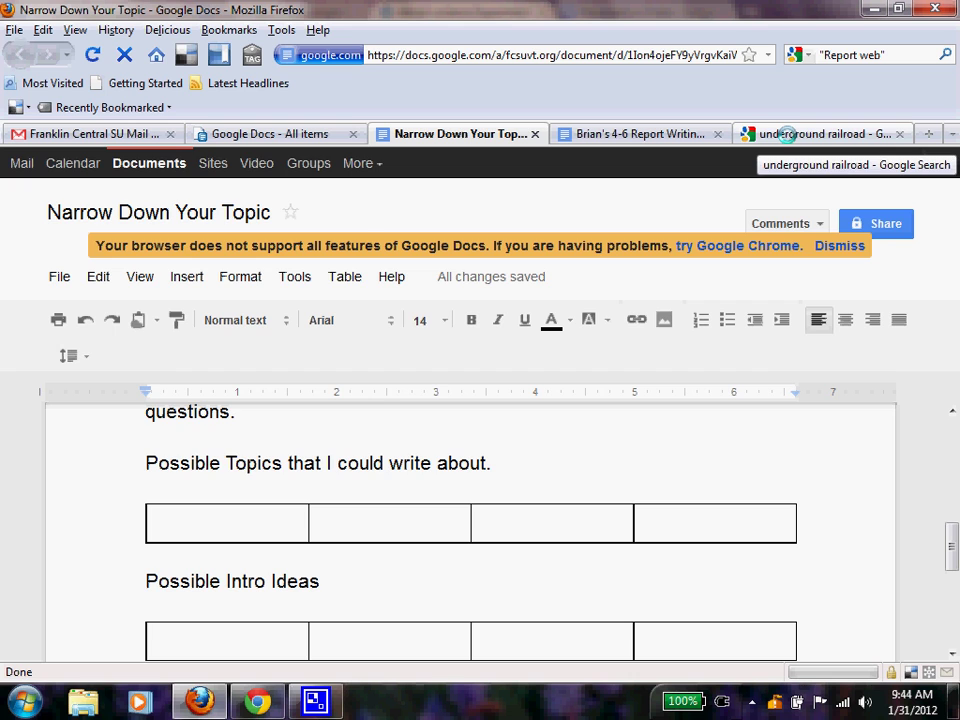
- Open the Underground Railroad Wikipedia article and scroll to its Contents list
click(787, 134)
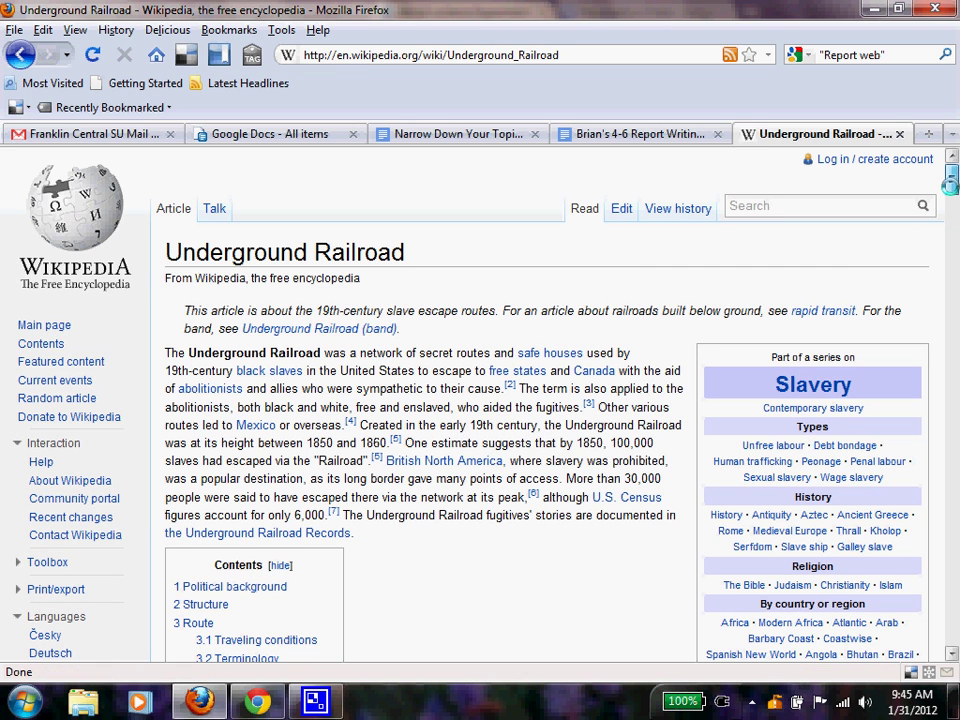
drag(950, 177, 950, 190)
scroll(342, 180, down, 6)
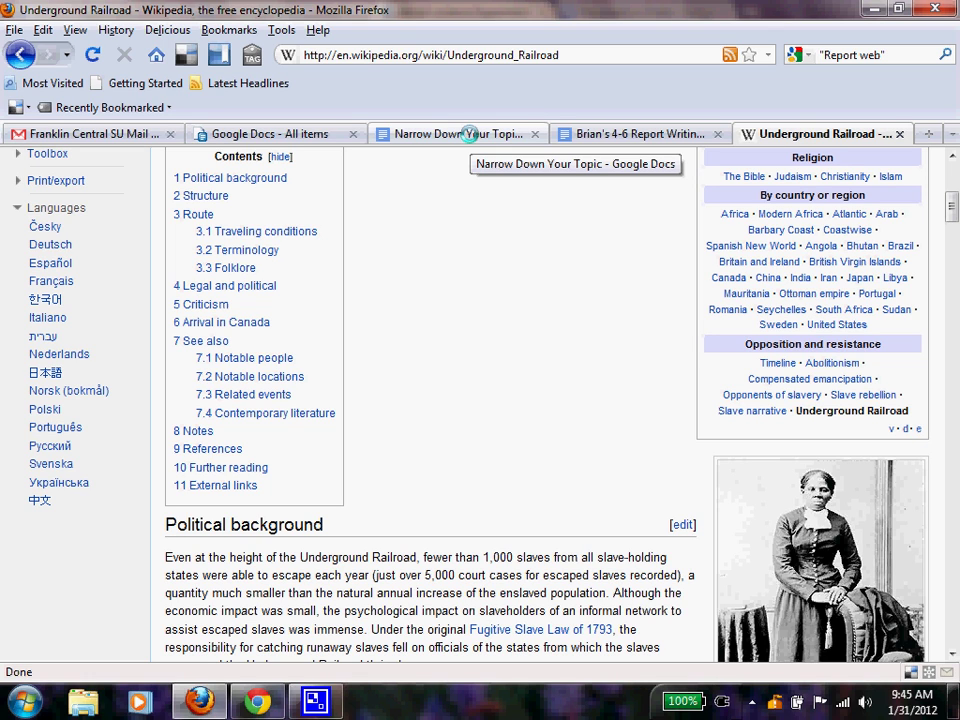
- Type 'Route of URR' in the first Possible Topics cell of the document
click(469, 134)
click(178, 505)
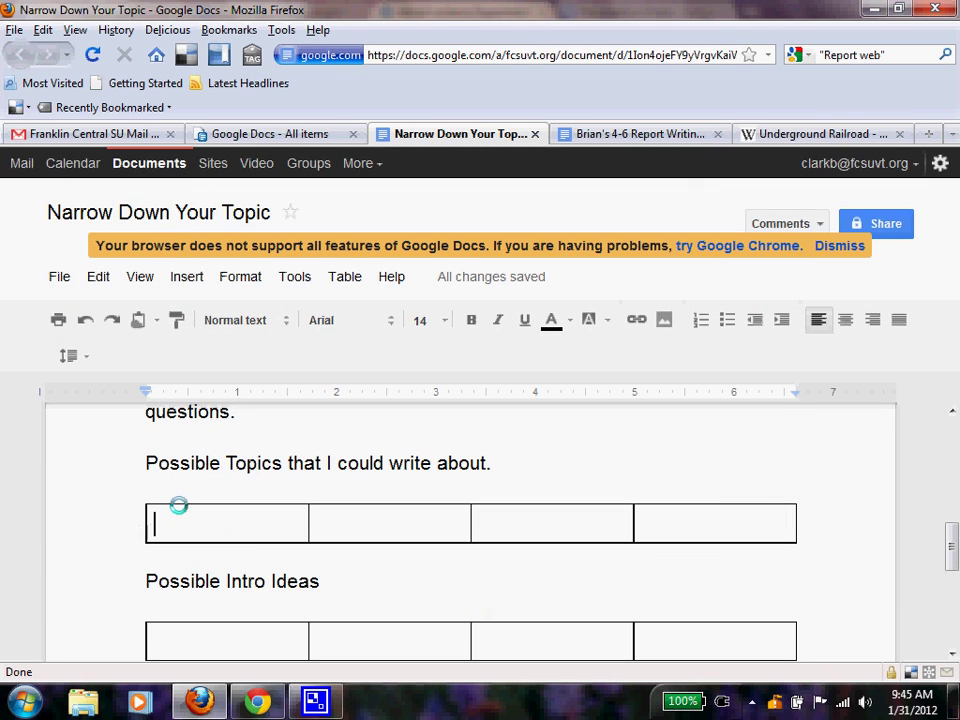
text(Rou)
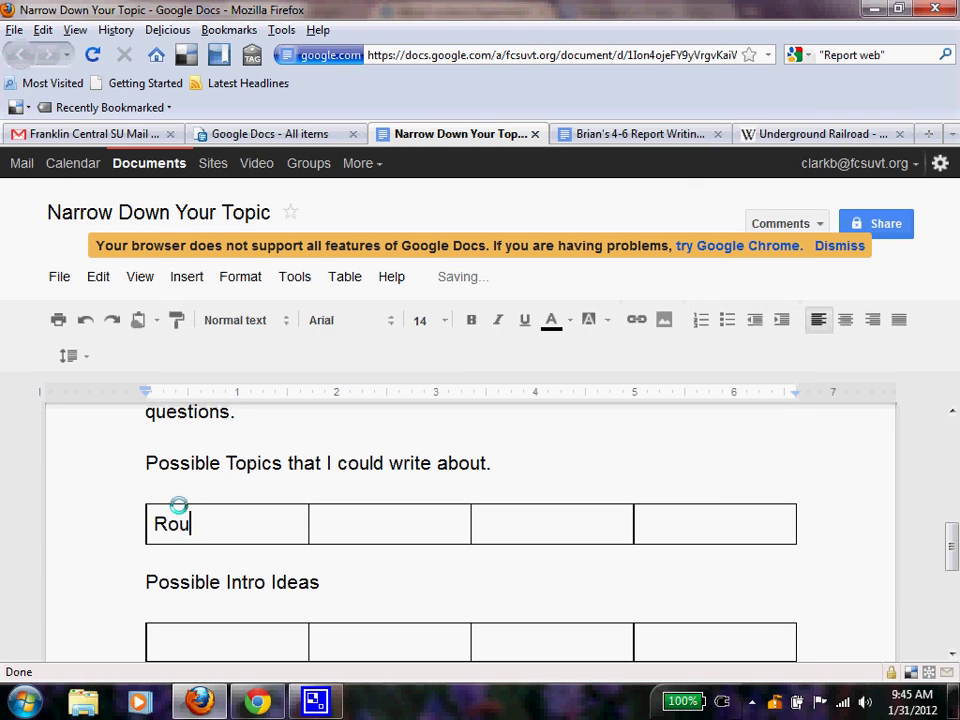
text(te of URR)
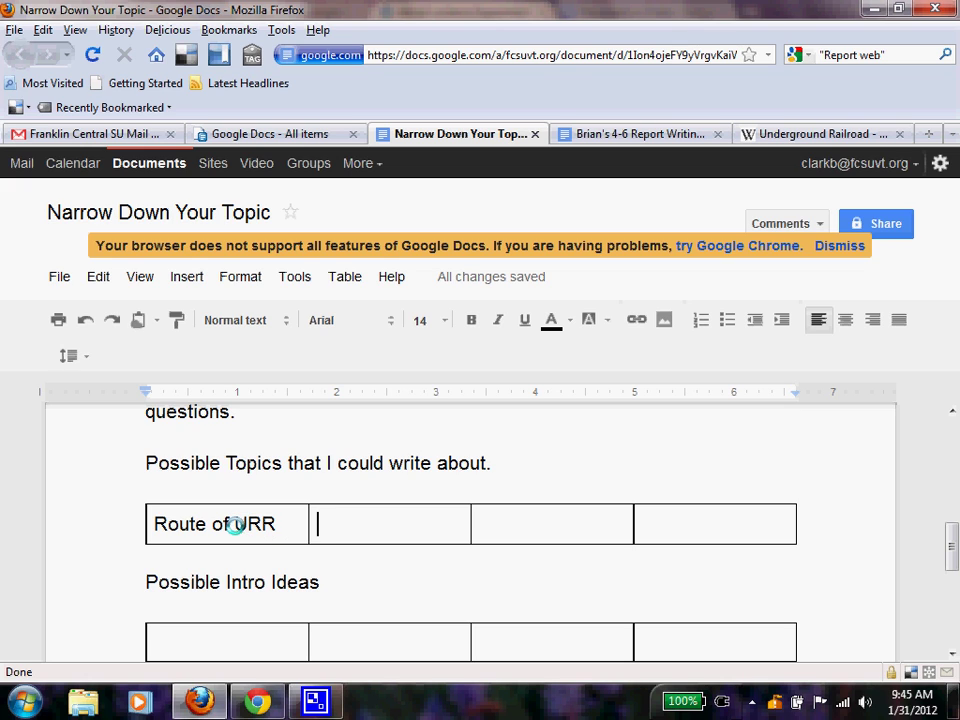
drag(235, 524, 270, 527)
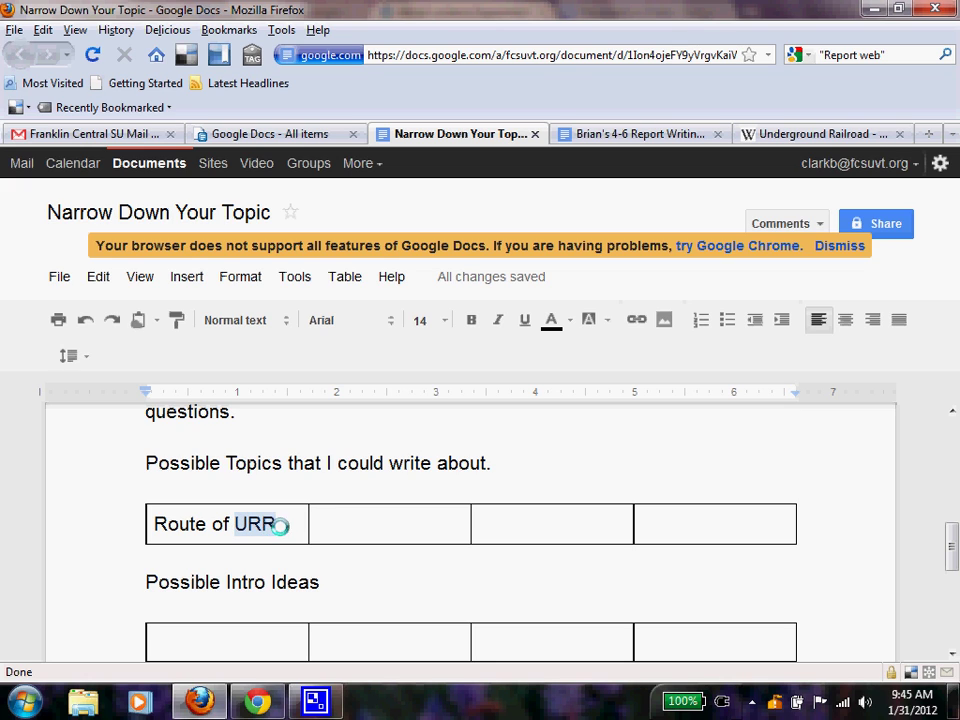
click(314, 526)
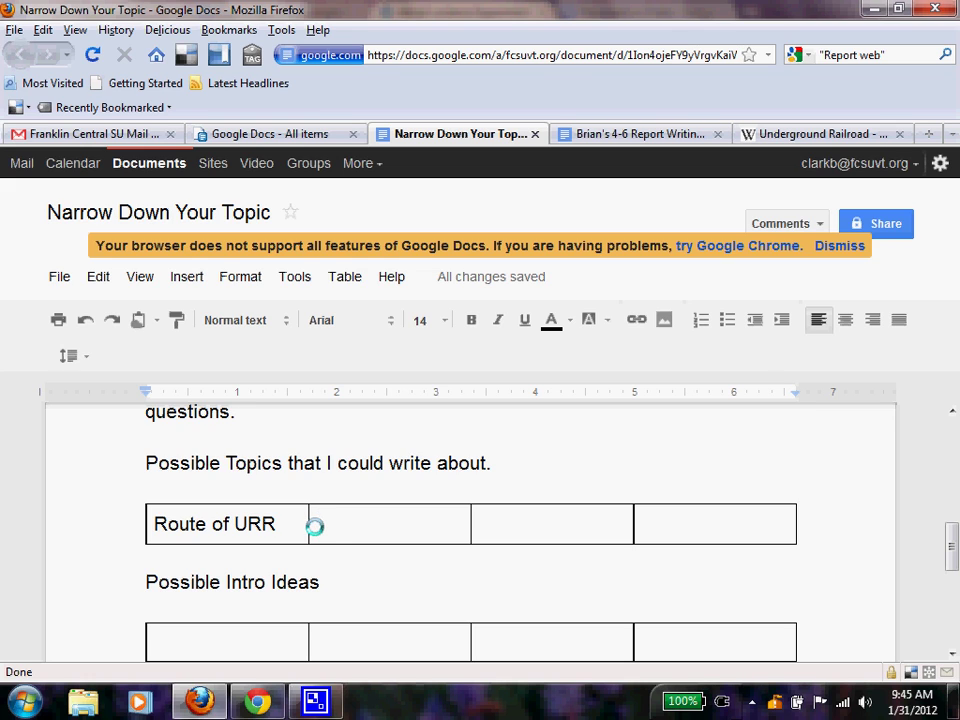
- Abbreviate the first topic to 'Rte of URR' and return to the Wikipedia article
click(186, 524)
key(BackSpace)
key(BackSpace)
key(Delete)
text(R)
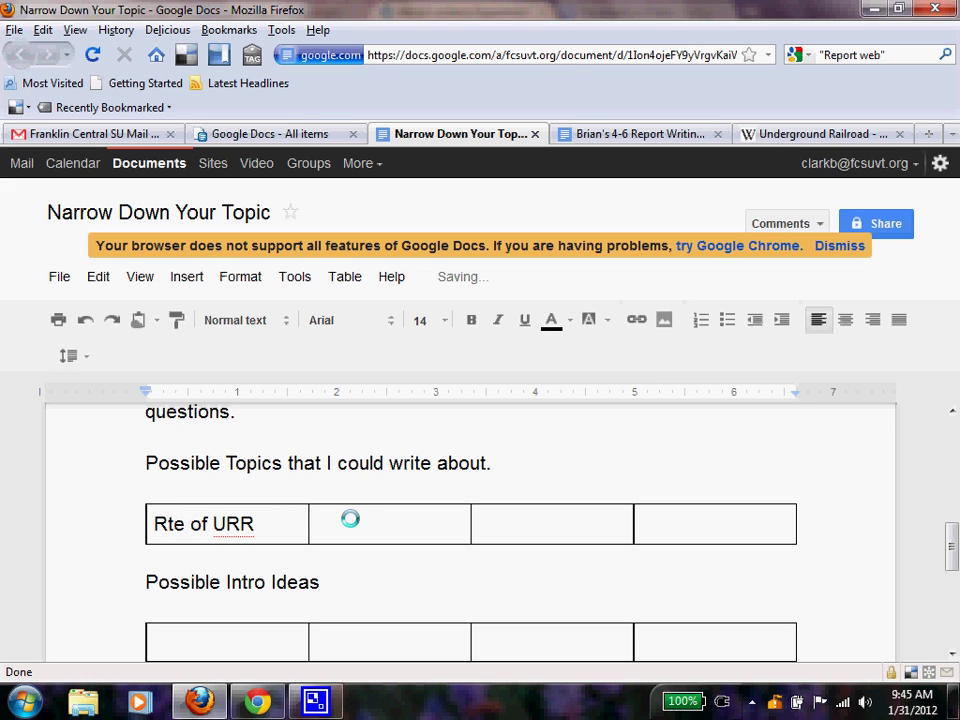
click(765, 132)
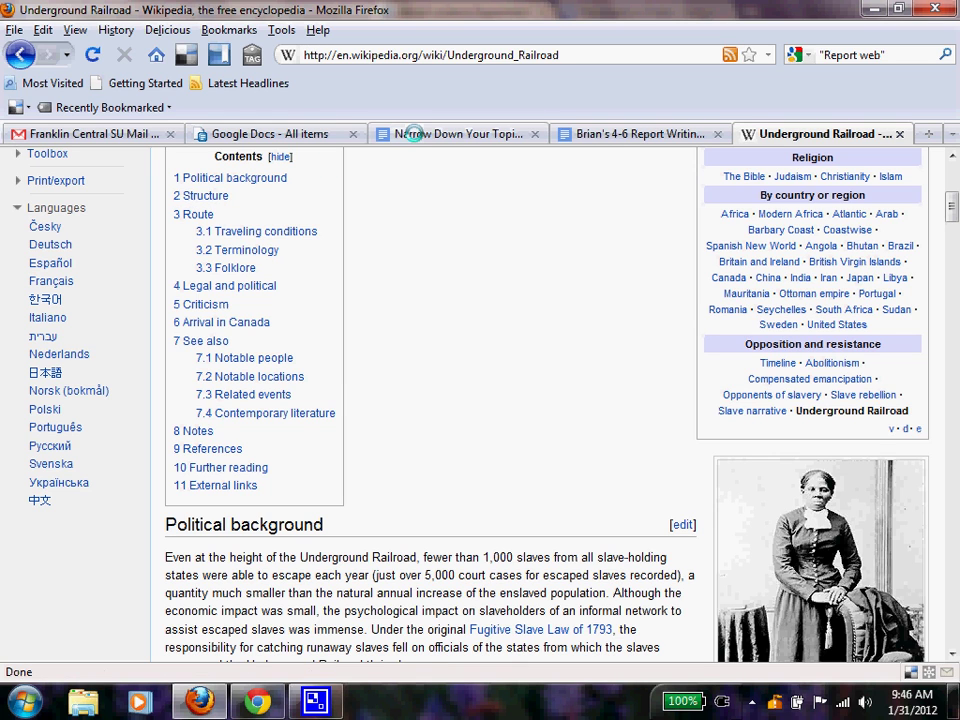
- Enter 'Stucture of URR' in the second Possible Topics cell beside 'Rte of URR'
click(412, 134)
click(342, 537)
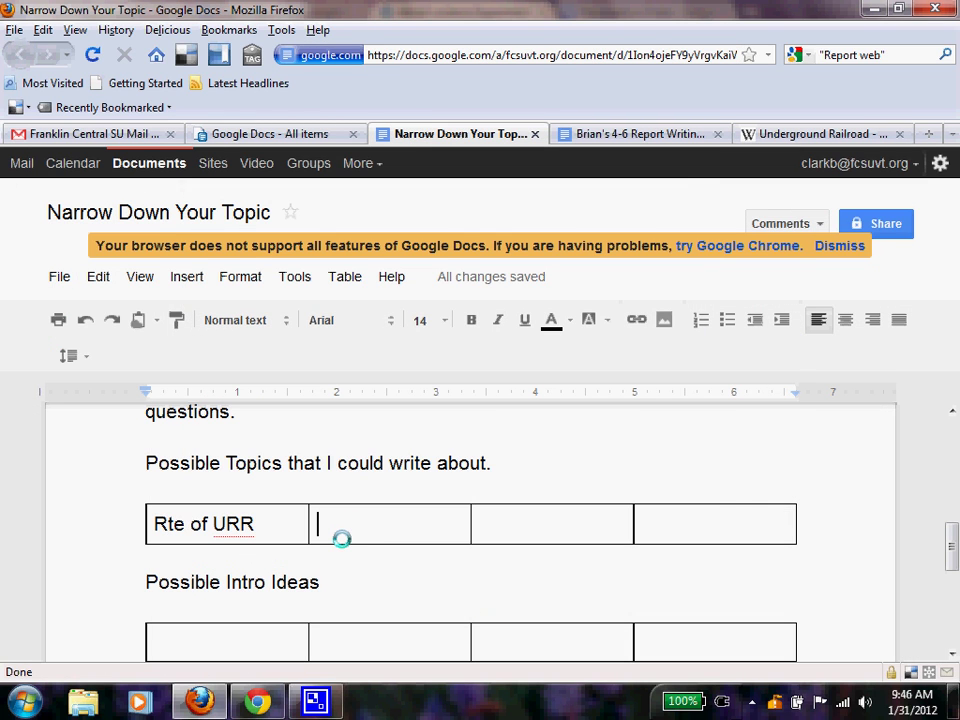
text(Stuctu)
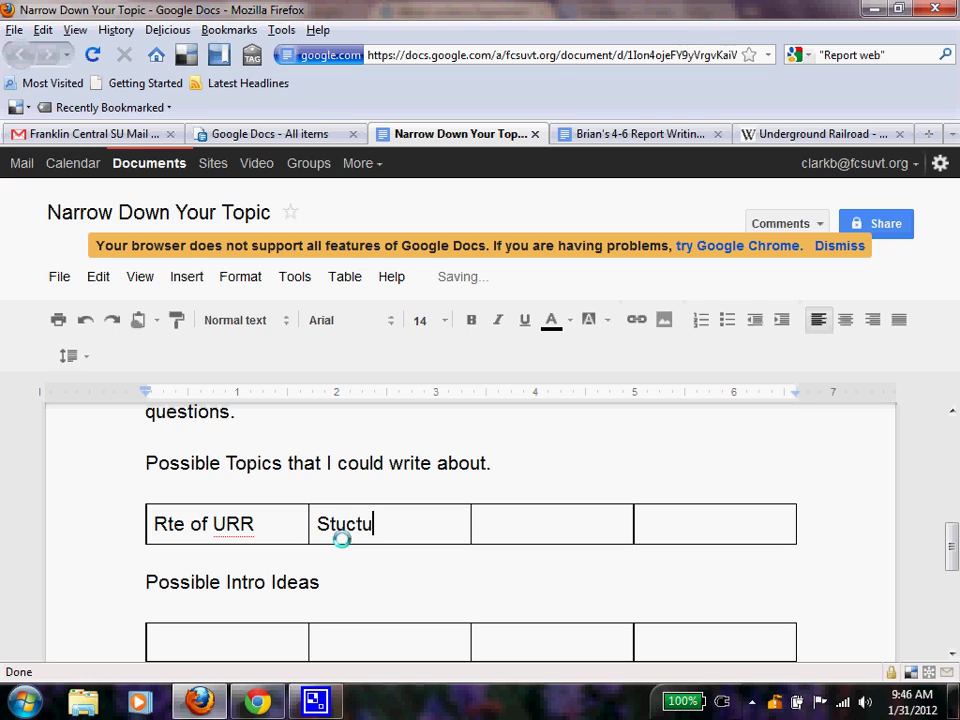
text(re of UR)
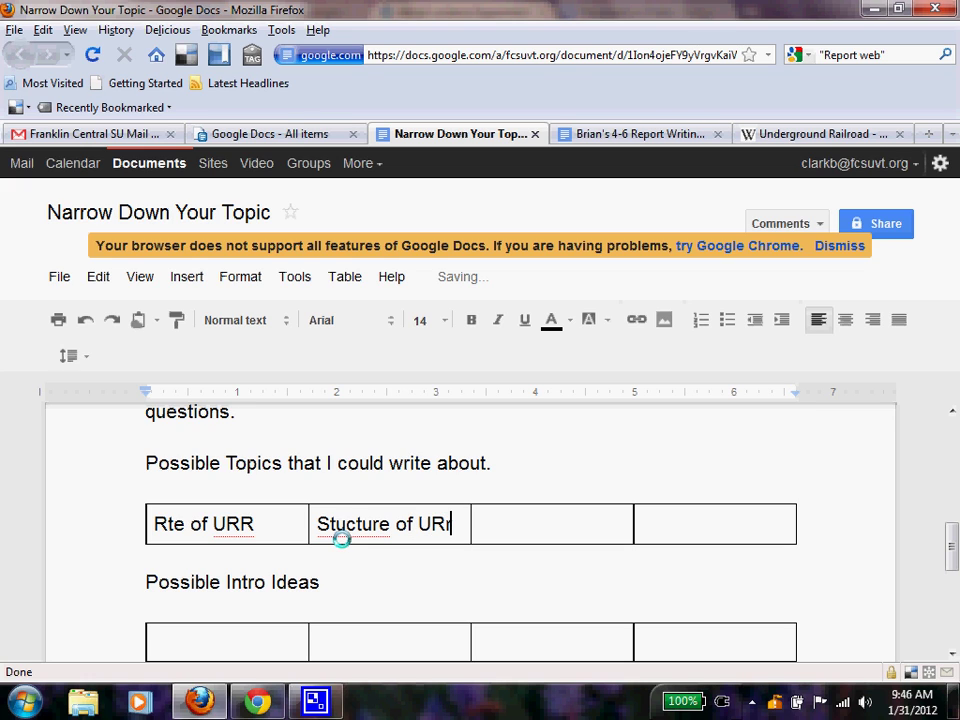
text(R)
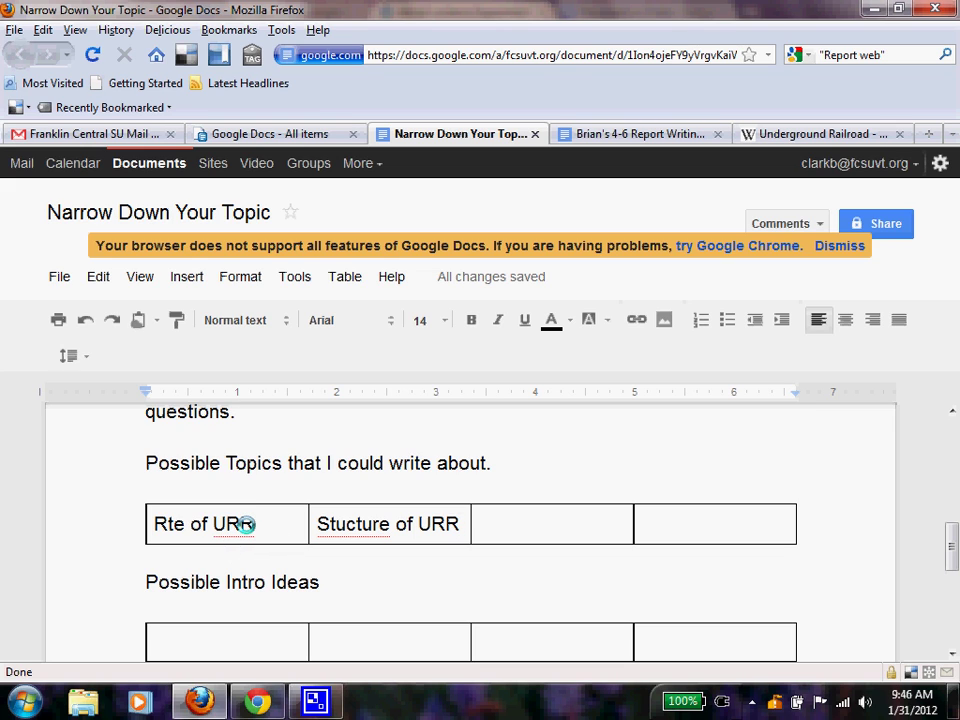
drag(249, 521, 155, 528)
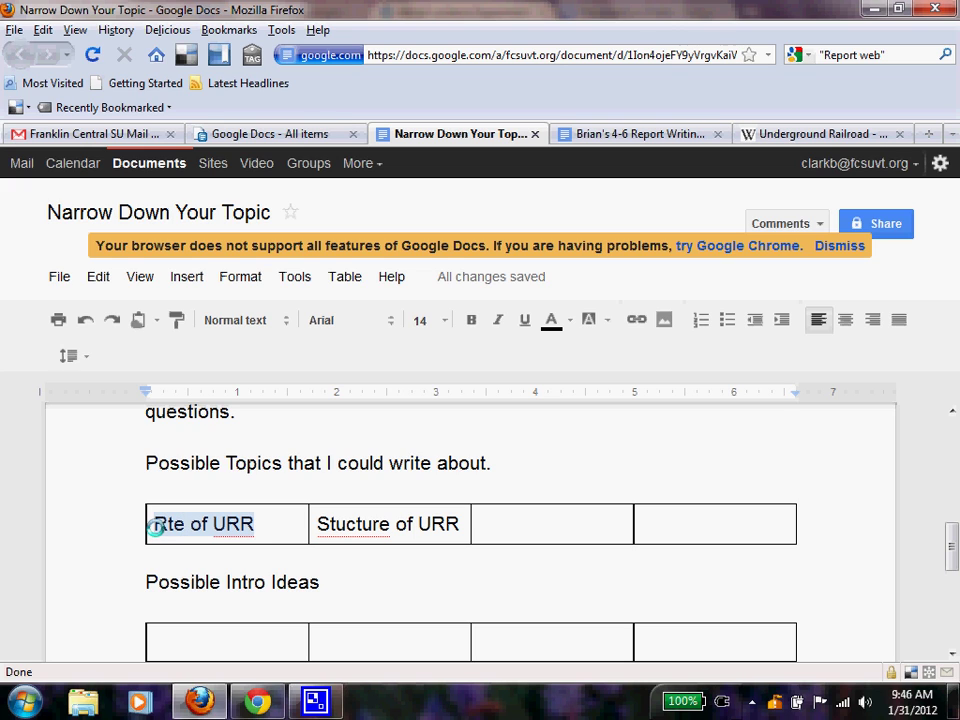
click(272, 510)
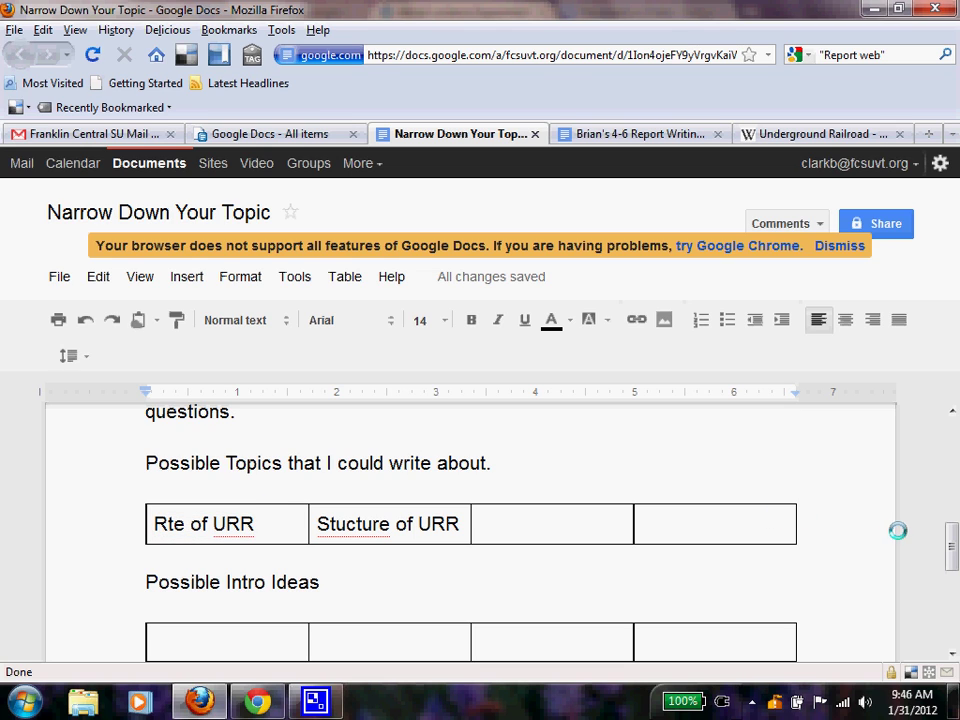
drag(948, 537, 947, 549)
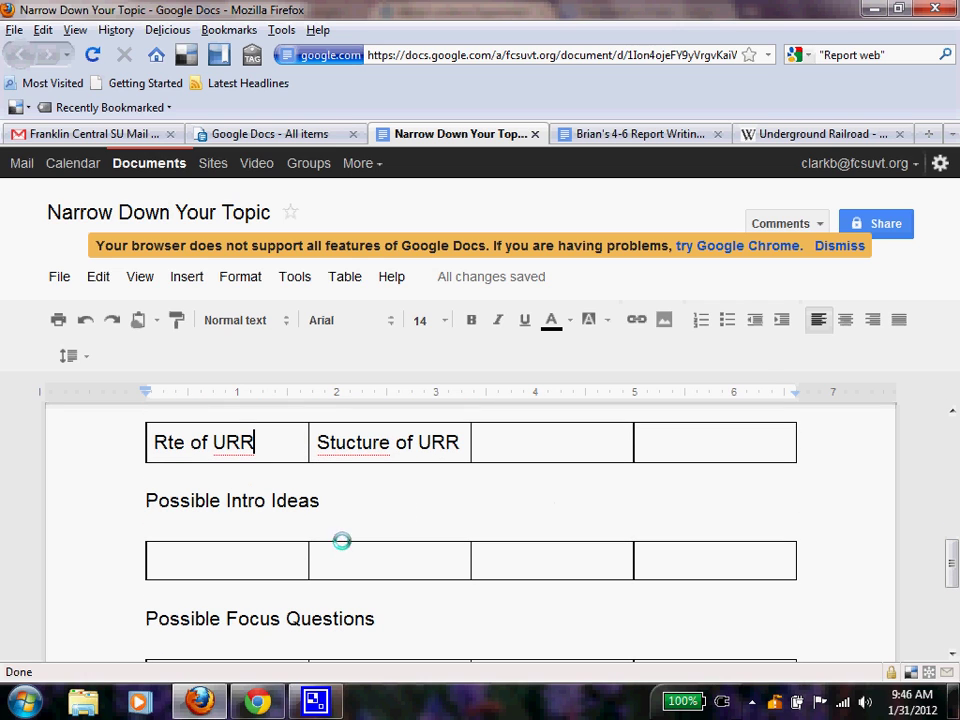
- Type 'Description of the URR' in the first Possible Intro Ideas cell
click(274, 559)
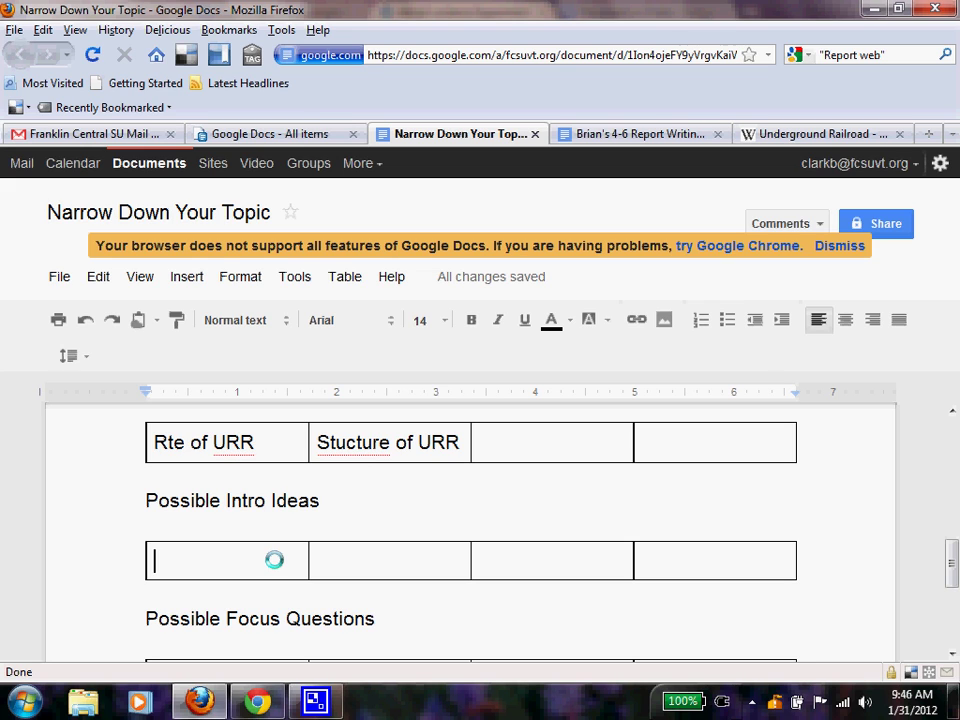
text(De)
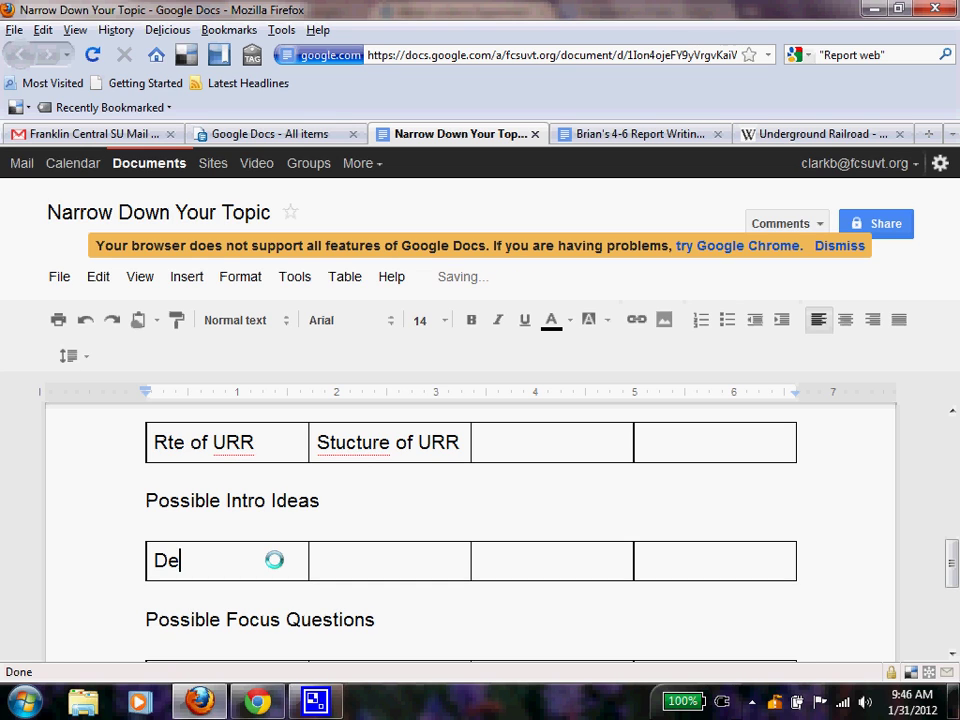
text(scriptions)
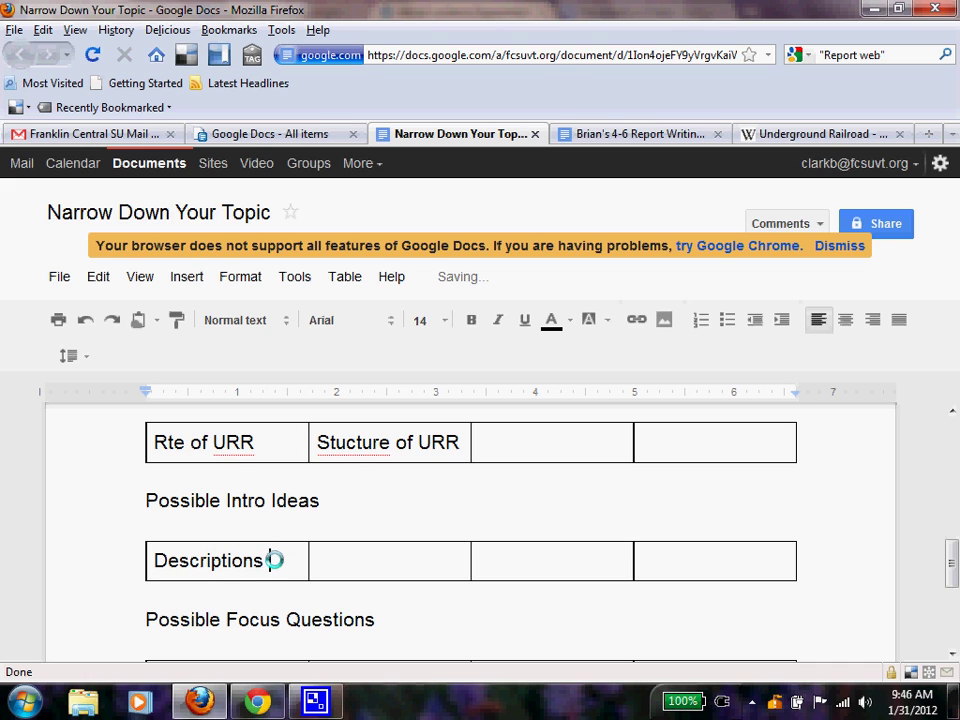
key(BackSpace)
text(of the UR)
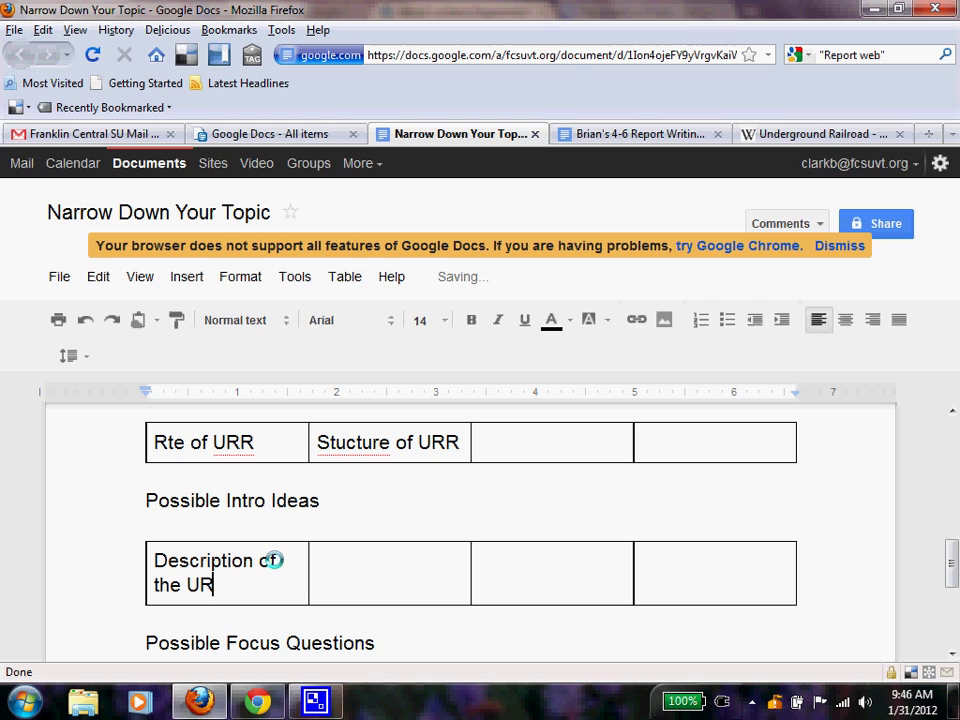
text(R)
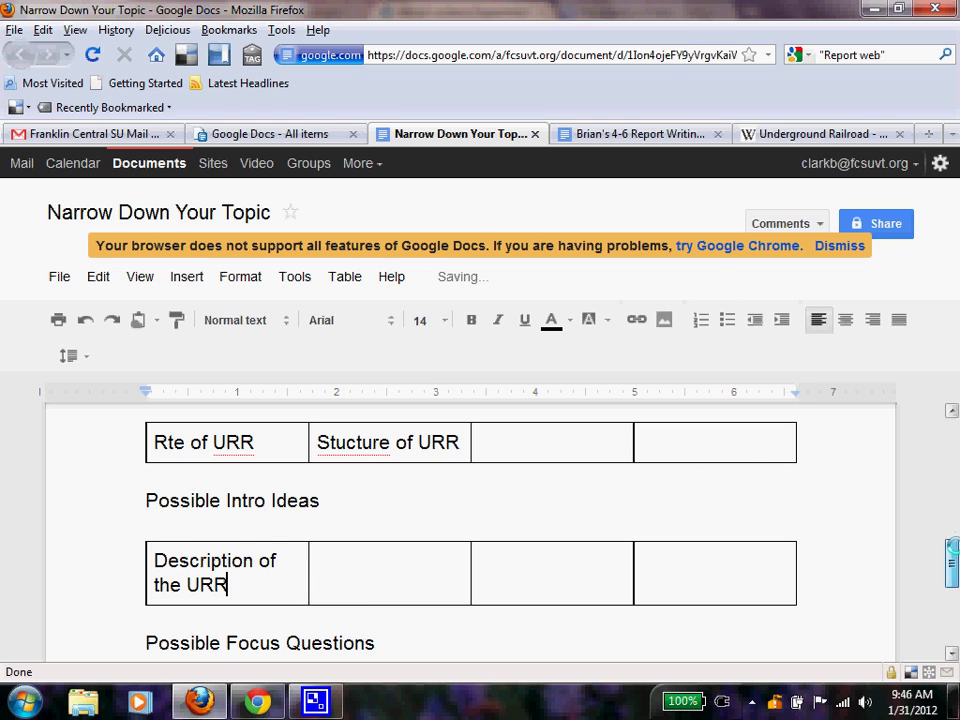
scroll(952, 575, down, 2)
scroll(952, 575, down, 1)
click(268, 598)
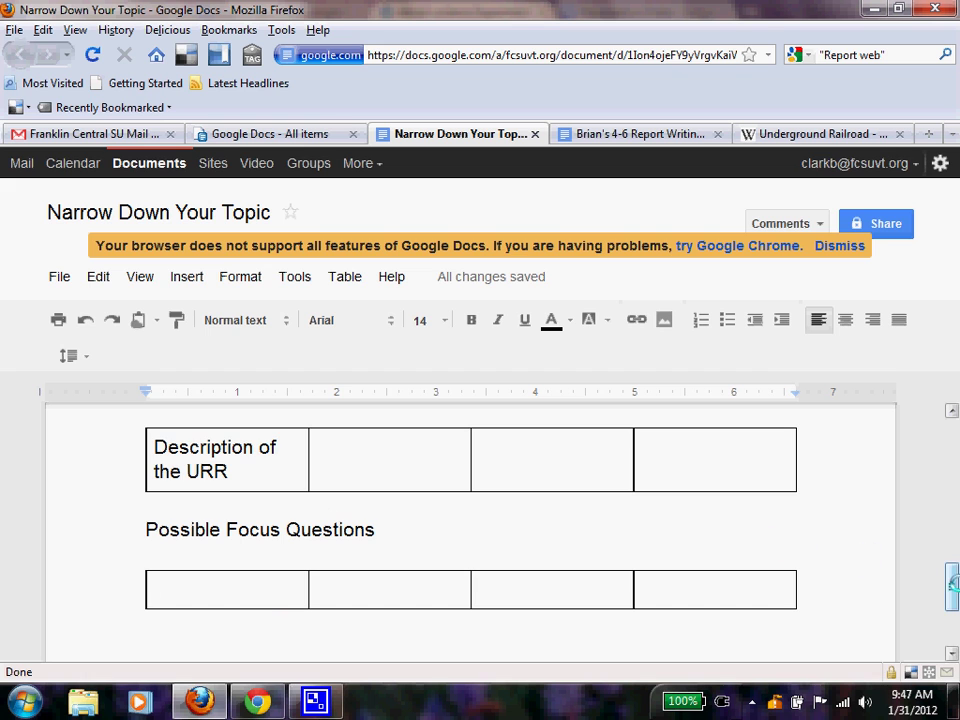
drag(952, 588, 949, 547)
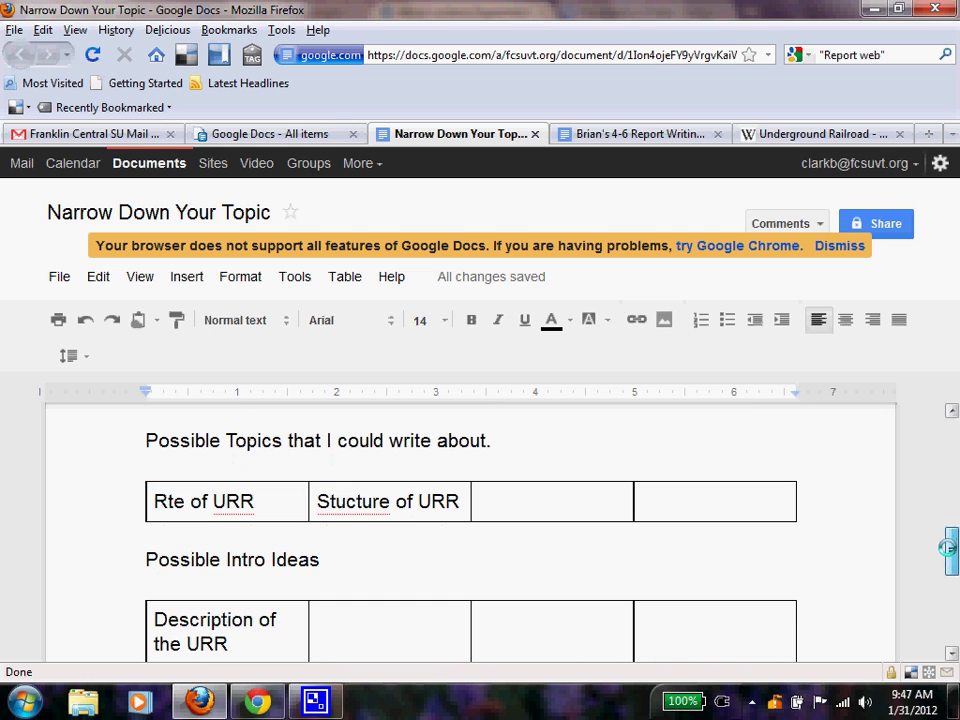
- Correct the misspelled second topic from 'Stucture of URR' to 'Structure of URR'
double_click(336, 501)
text(r)
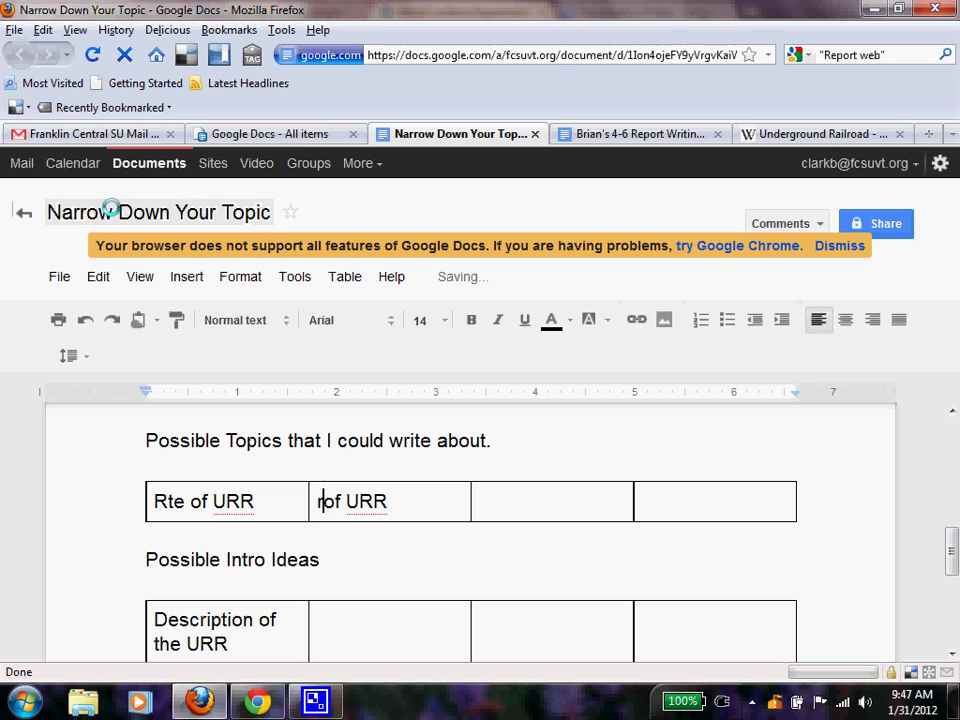
click(83, 318)
click(83, 318)
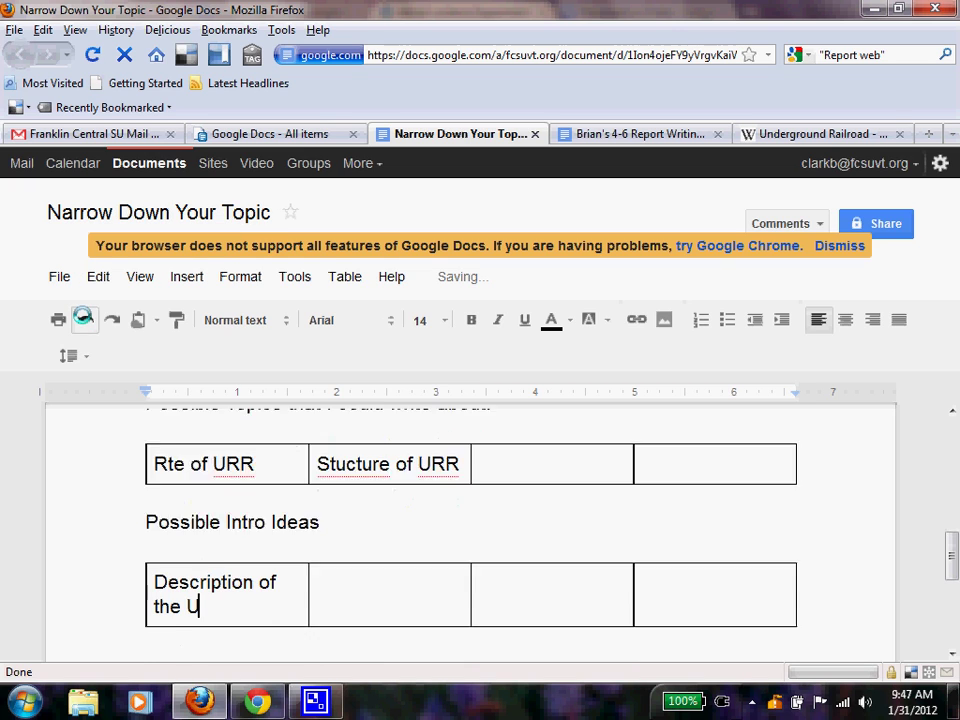
click(332, 441)
text(r)
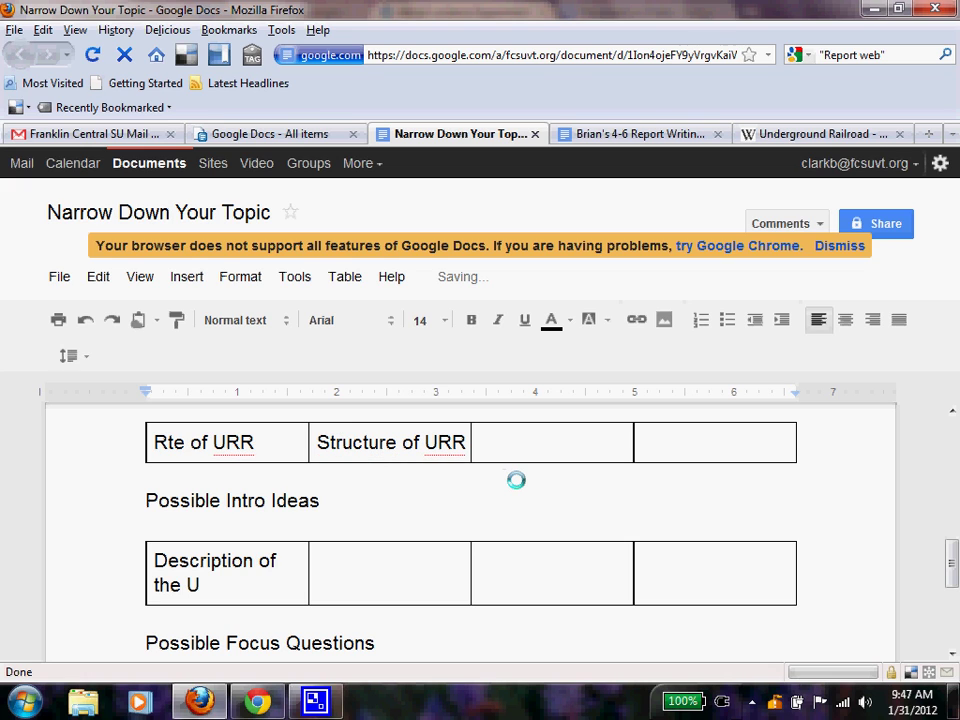